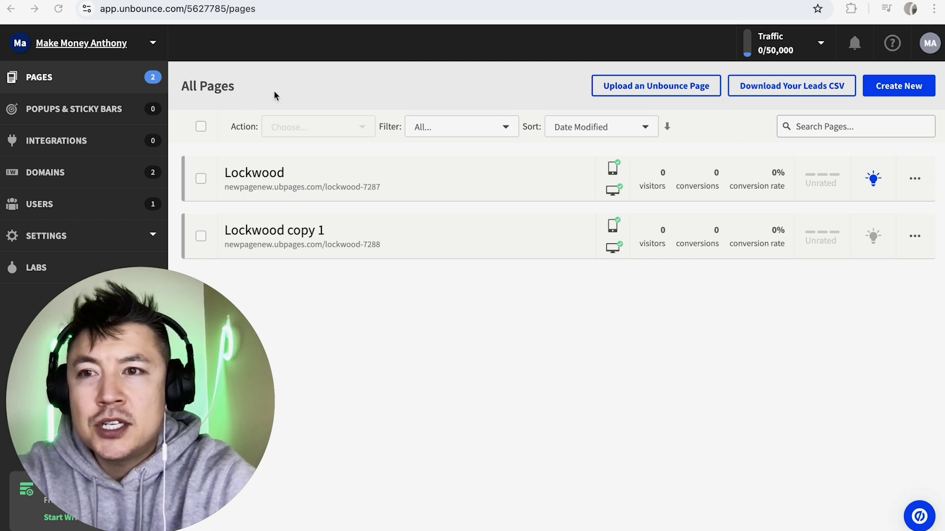
- Show the Pages list and open the Lockwood page's actions menu
click(40, 78)
click(40, 77)
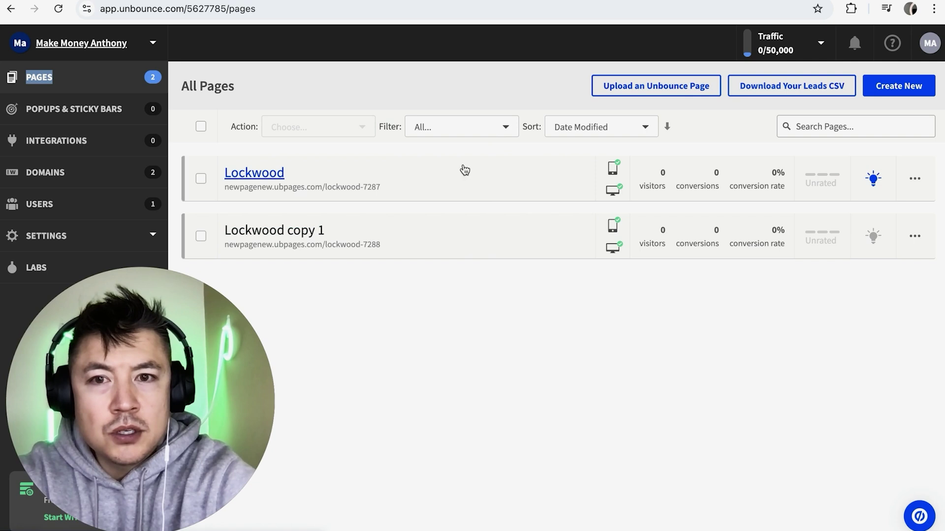
click(915, 180)
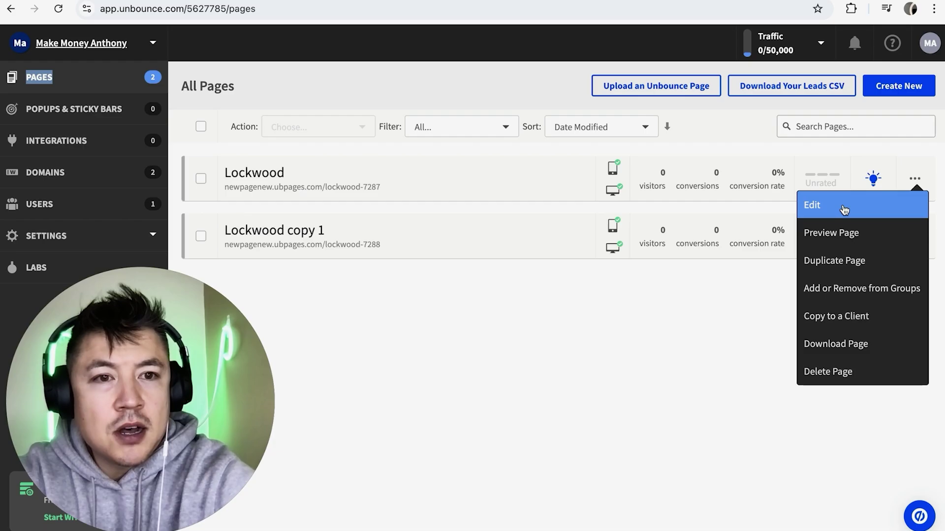
- Edit the Lockwood page and drop a Custom HTML element into the hero section
click(821, 207)
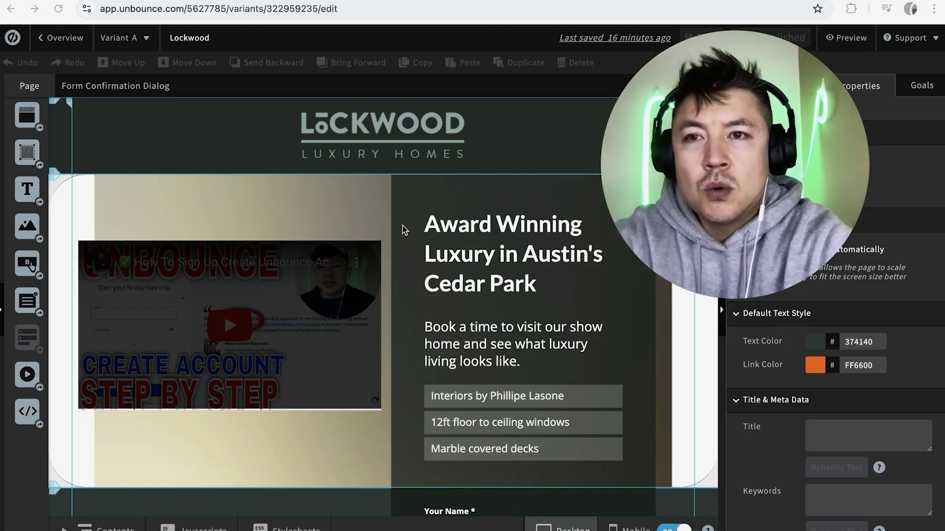
scroll(404, 229, down, 1)
scroll(404, 230, down, 5)
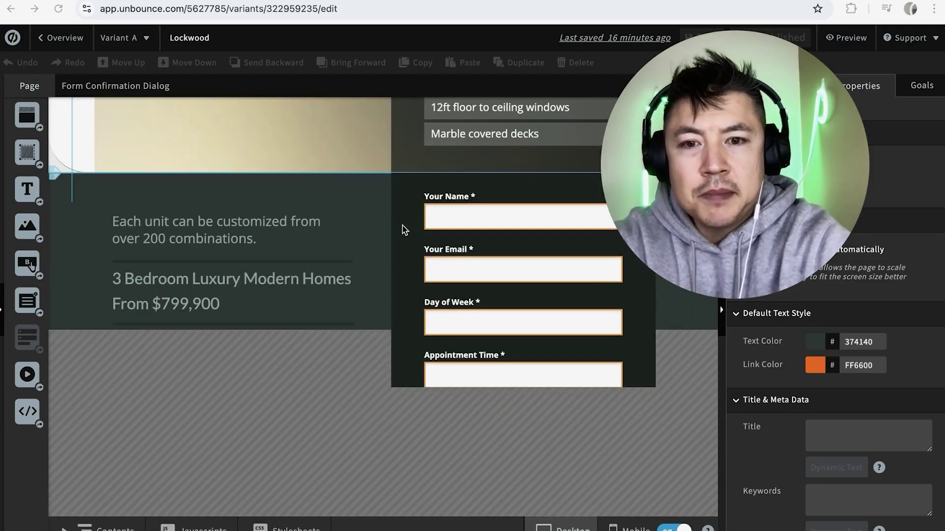
scroll(404, 230, down, 2)
scroll(404, 230, up, 4)
scroll(404, 229, up, 3)
scroll(404, 230, up, 2)
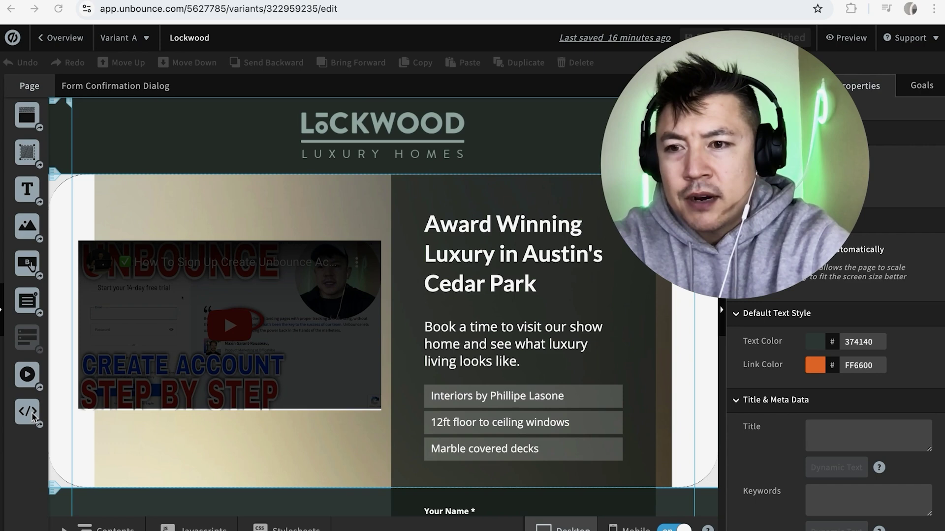
click(30, 414)
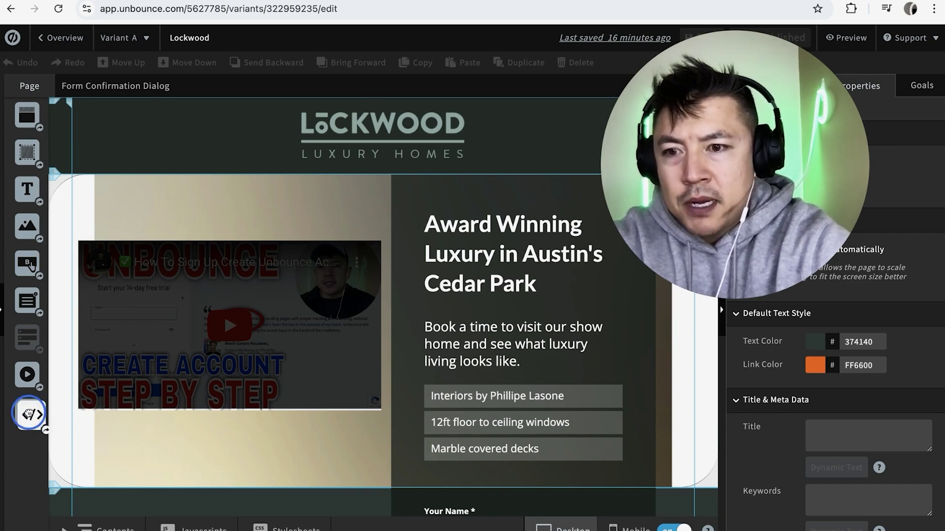
drag(30, 413, 271, 435)
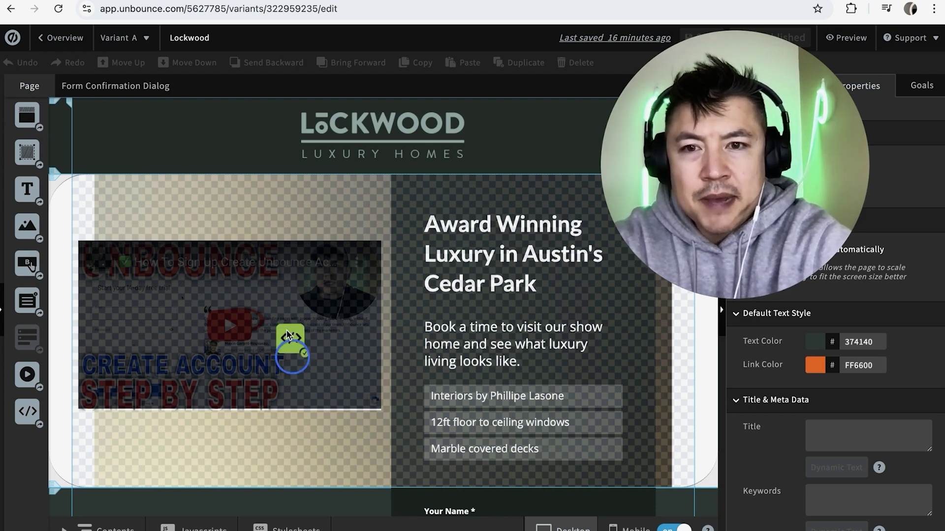
drag(271, 436, 137, 445)
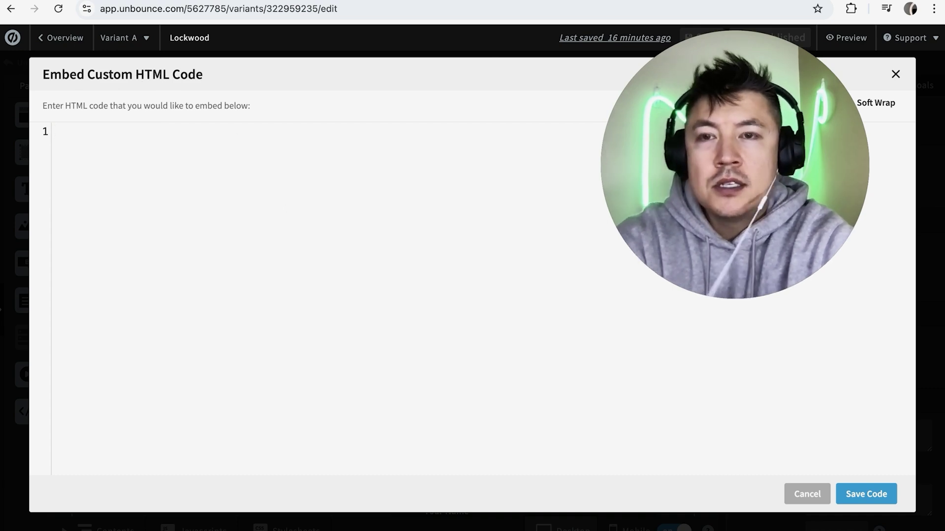
- Copy the iframe embed code of the Unbounce sign-up video from YouTube's Share options
key(ctrl+Tab)
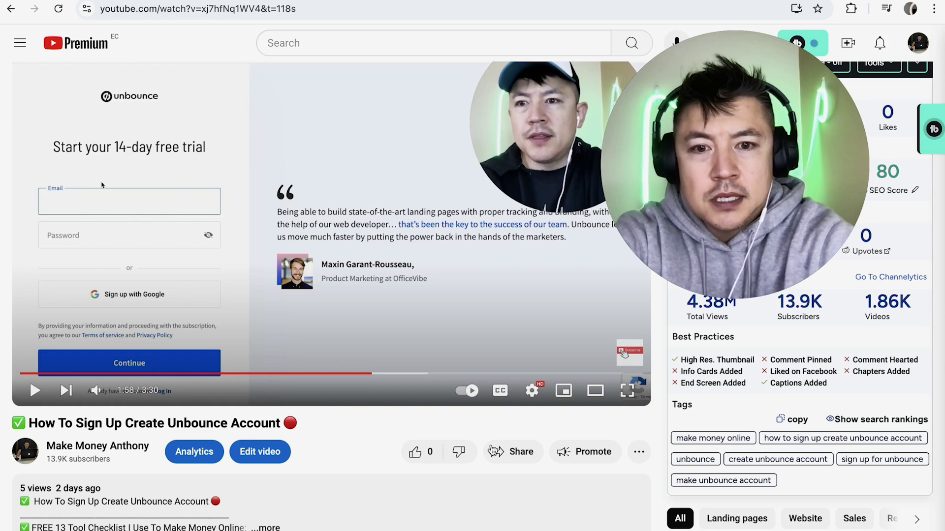
click(512, 452)
click(340, 281)
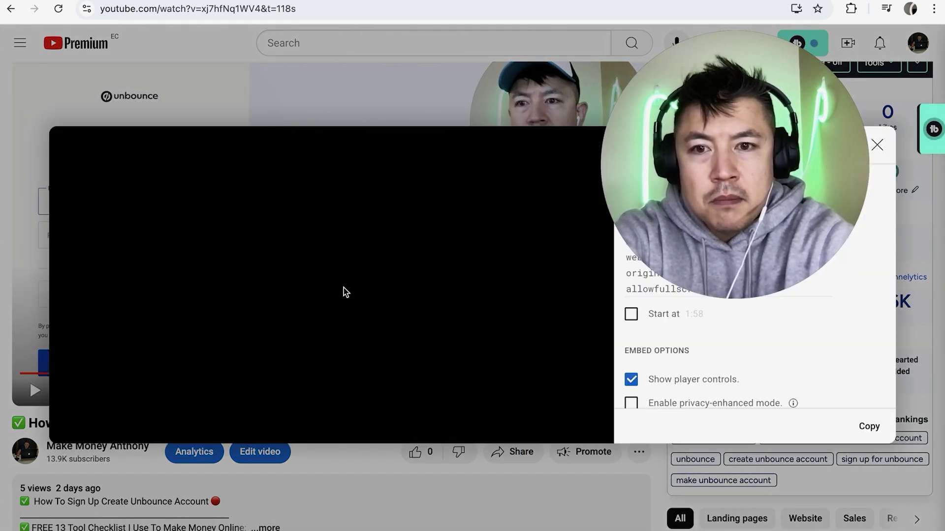
click(869, 427)
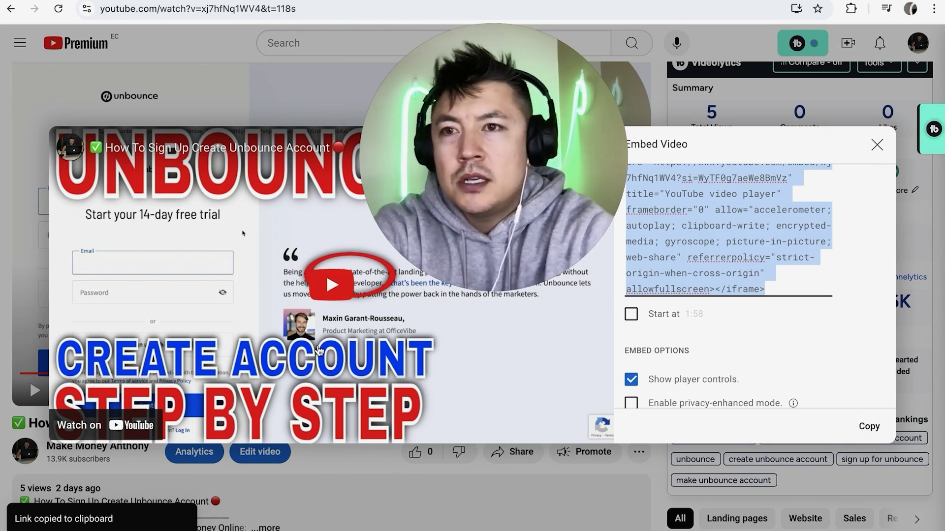
- Paste the YouTube iframe code into the Custom HTML editor and save the code
key(ctrl+Tab)
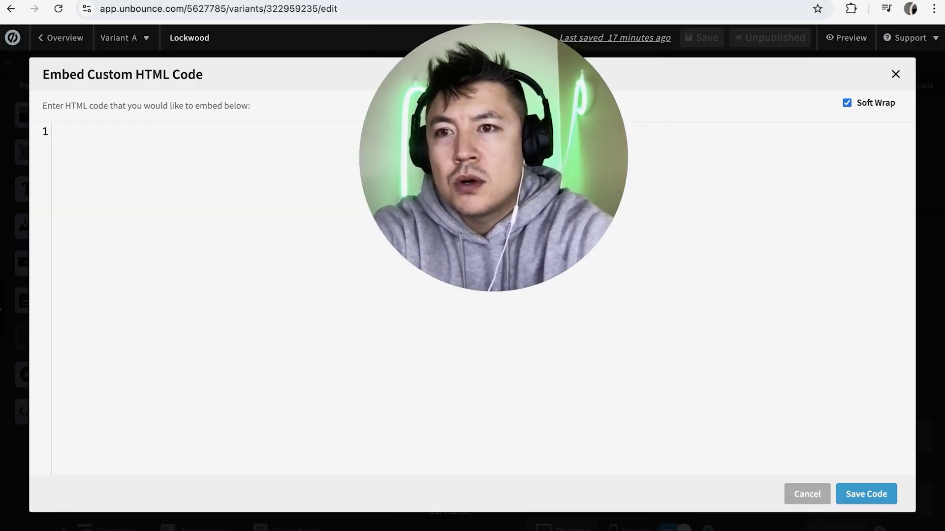
click(107, 147)
key(ctrl+v)
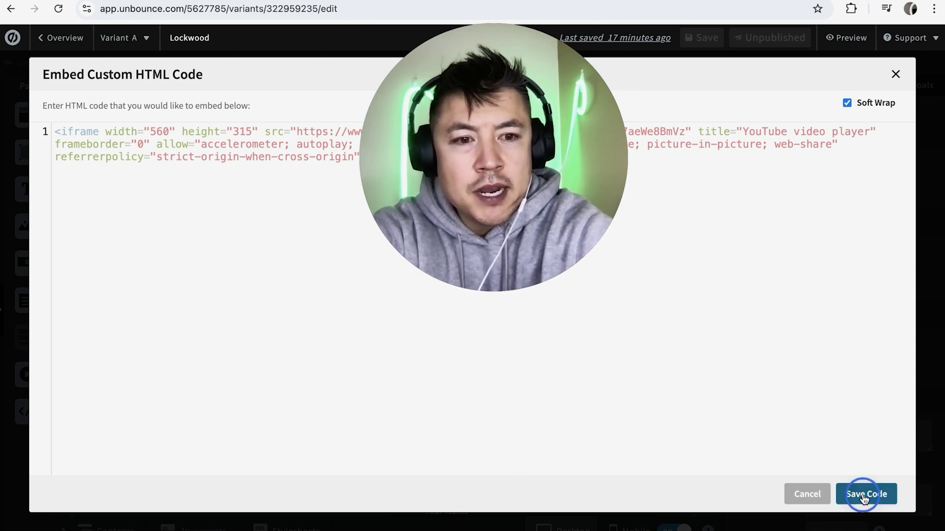
click(865, 496)
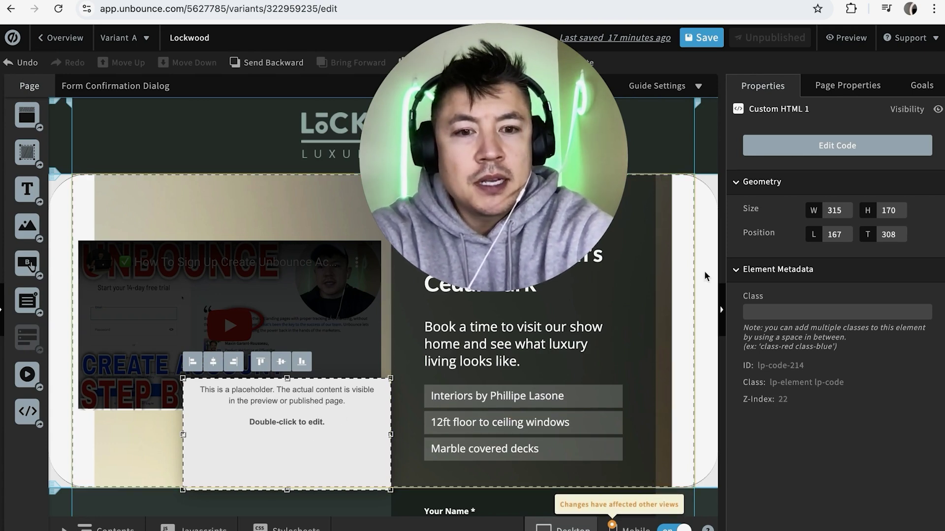
- Save the Lockwood page with the YouTube-embed HTML block in place
click(702, 37)
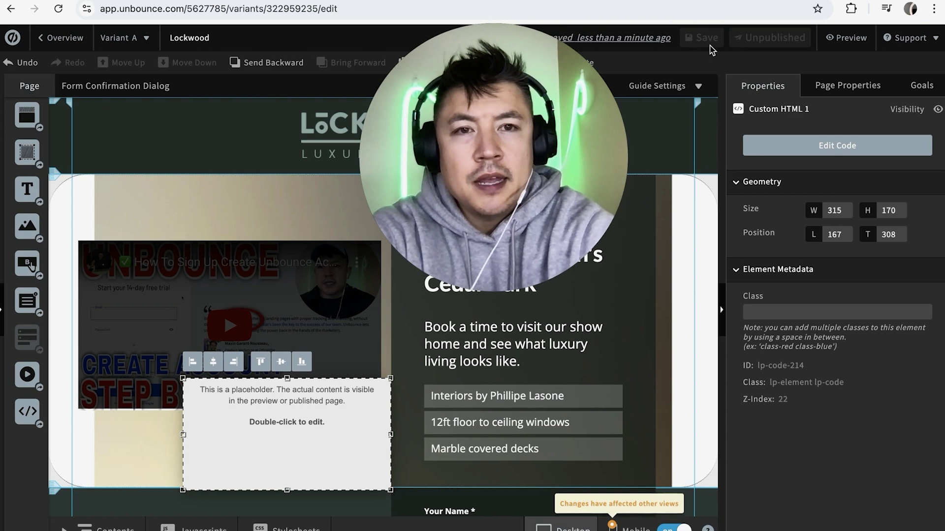